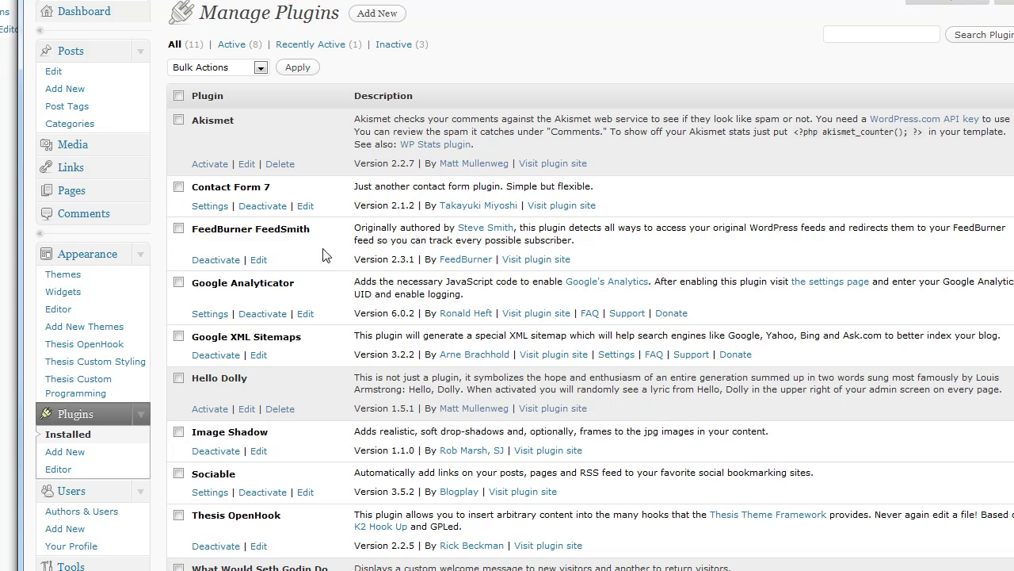
- Mark the Google XML Sitemaps plugin, then switch to Google Webmaster Tools and open the Sitemaps page for the zamzowzone site
{"action": "left_click_drag", "start_coordinate": [315, 336], "coordinate": [198, 337]}
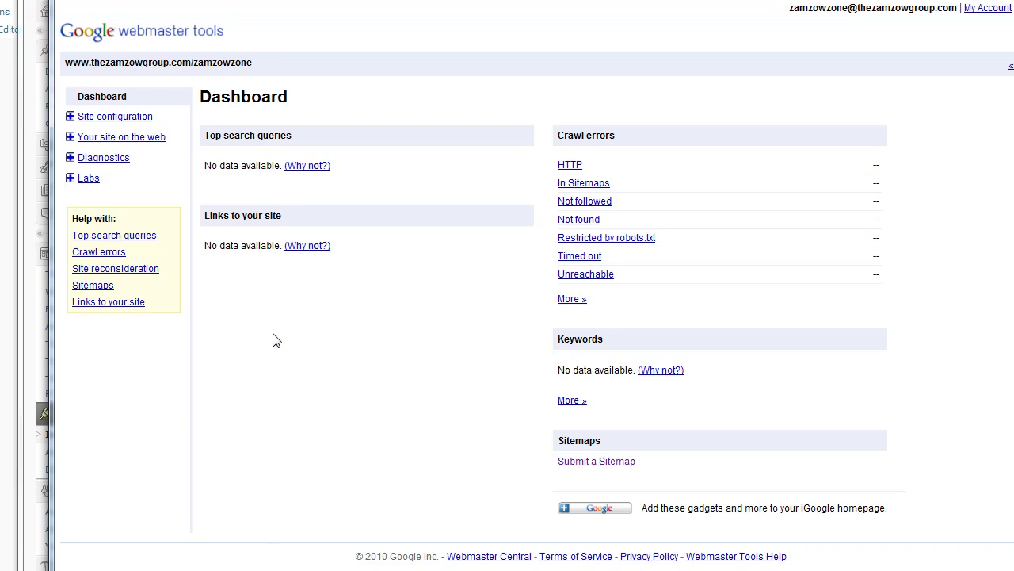
{"action": "left_click", "coordinate": [94, 118]}
{"action": "left_click", "coordinate": [88, 137]}
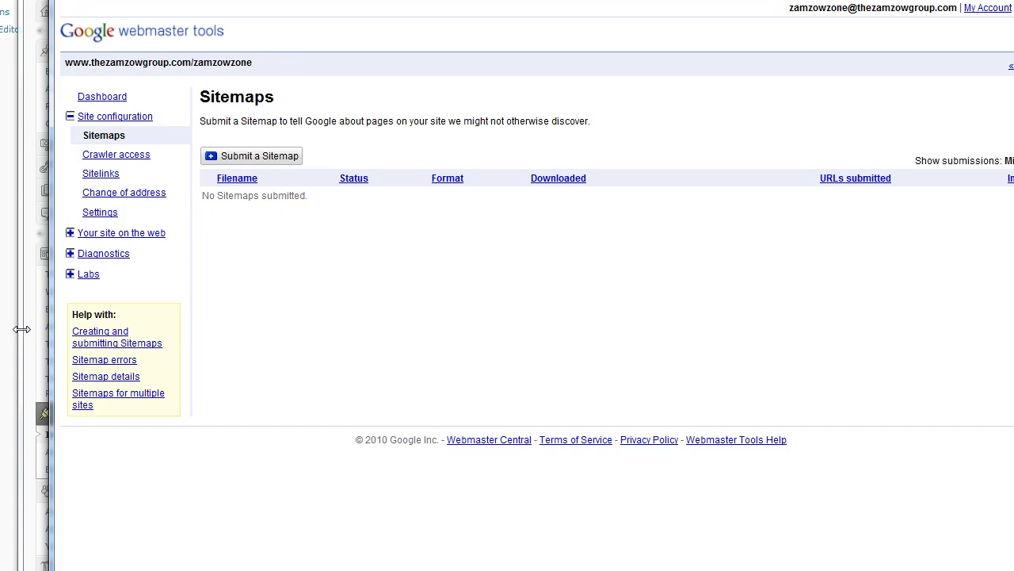
- Return to the WordPress admin, open the XML-Sitemap settings and review the last build dates and search engine notifications
{"action": "left_click", "coordinate": [22, 329]}
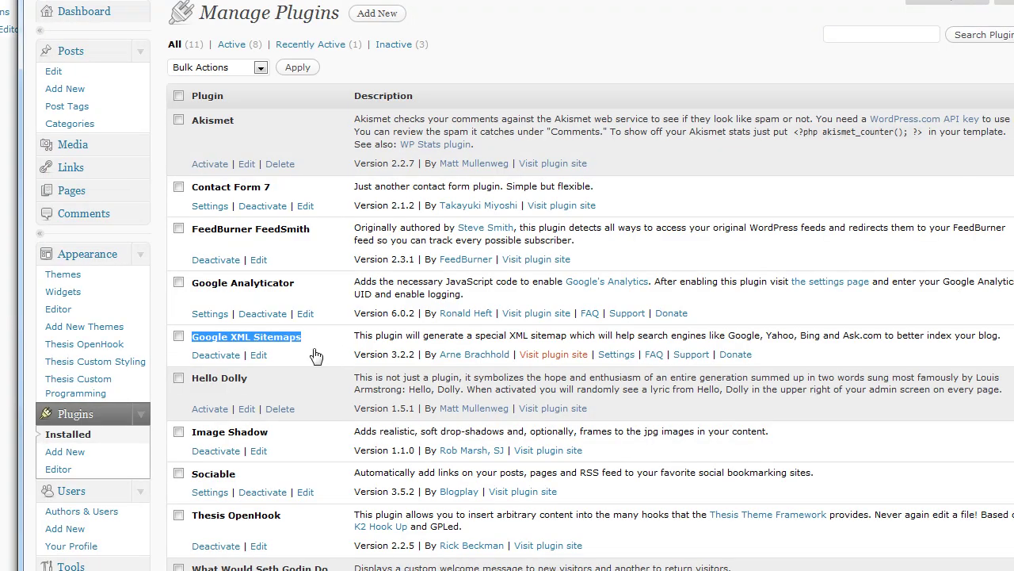
{"action": "scroll", "coordinate": [309, 353], "scroll_direction": "down", "scroll_amount": 1}
{"action": "scroll", "coordinate": [298, 238], "scroll_direction": "down", "scroll_amount": 5}
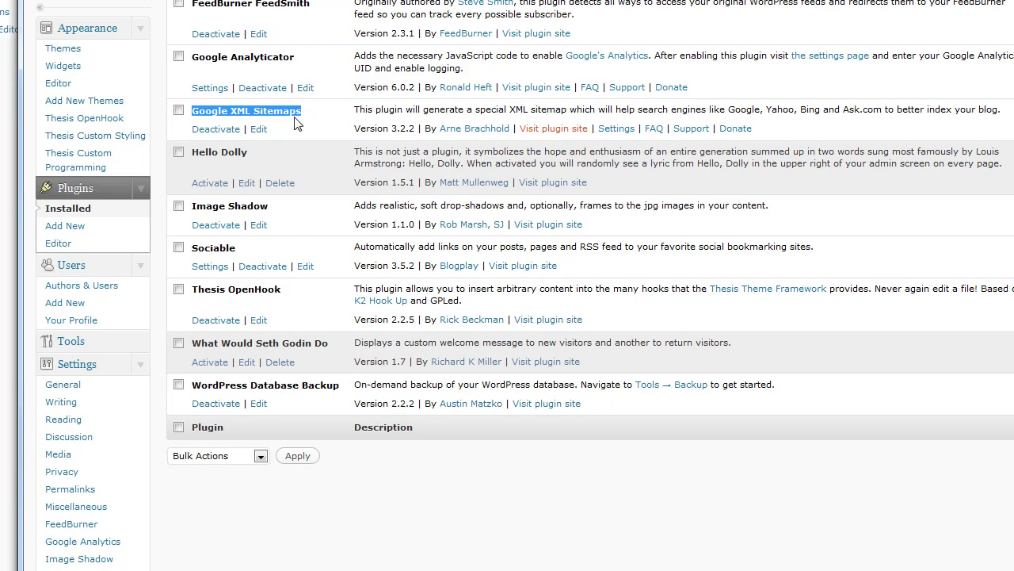
{"action": "scroll", "coordinate": [295, 119], "scroll_direction": "down", "scroll_amount": 2}
{"action": "scroll", "coordinate": [297, 127], "scroll_direction": "down", "scroll_amount": 1}
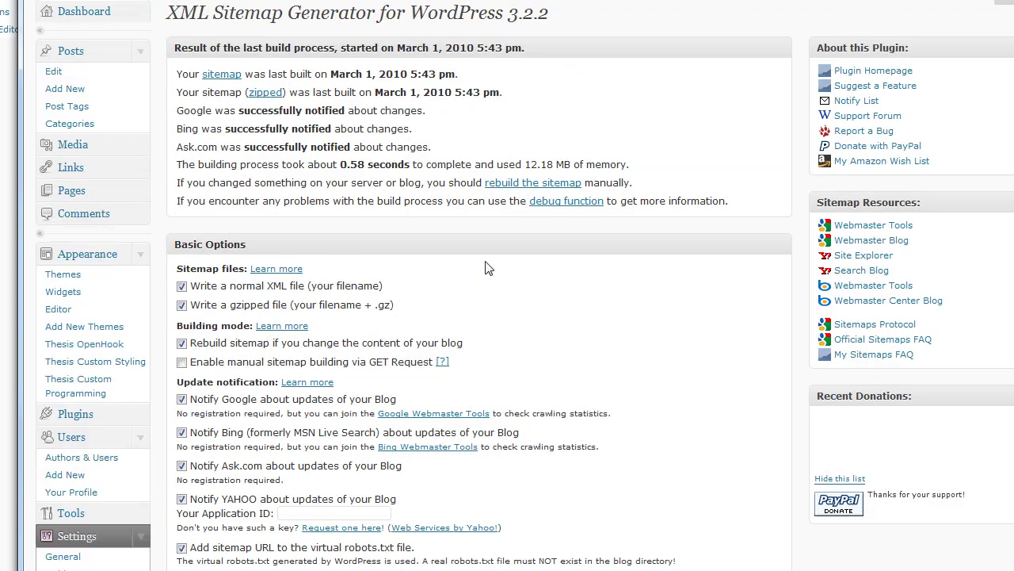
{"action": "left_click_drag", "start_coordinate": [507, 93], "coordinate": [182, 73]}
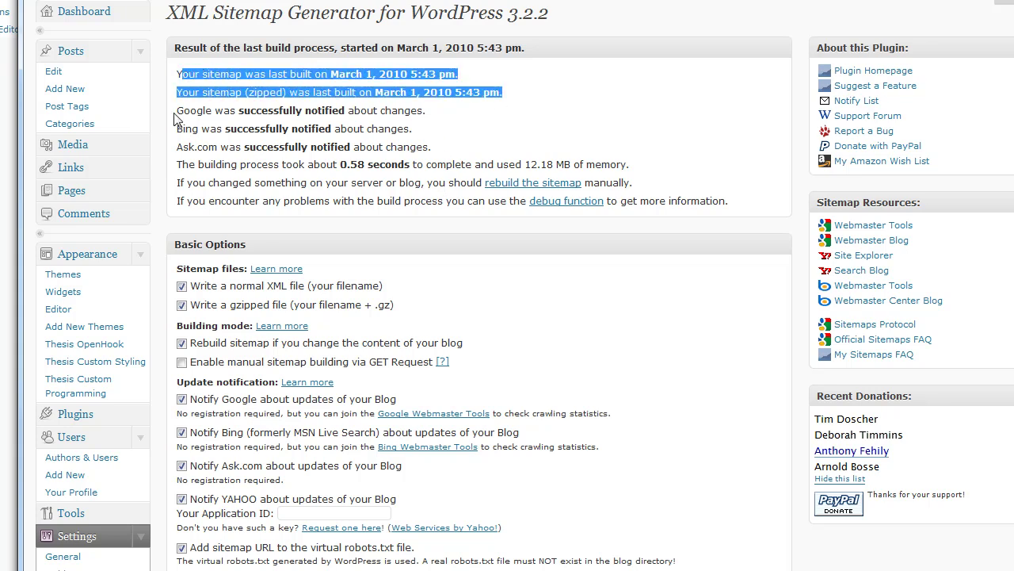
{"action": "left_click_drag", "start_coordinate": [175, 111], "coordinate": [432, 158]}
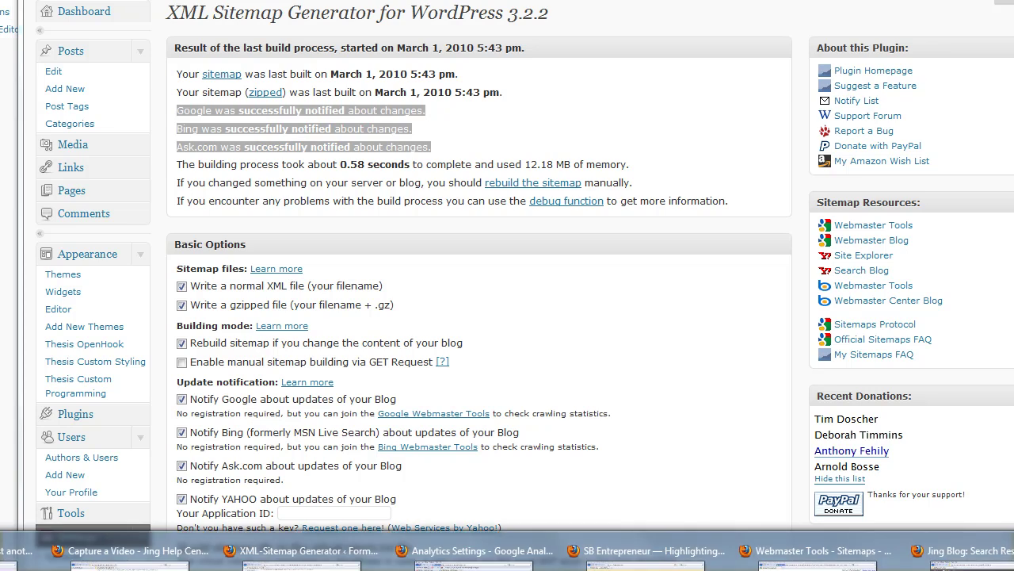
- Switch to the SB Entrepreneur site and examine its web address as an example of a blog in the domain root
{"action": "left_click", "coordinate": [646, 550]}
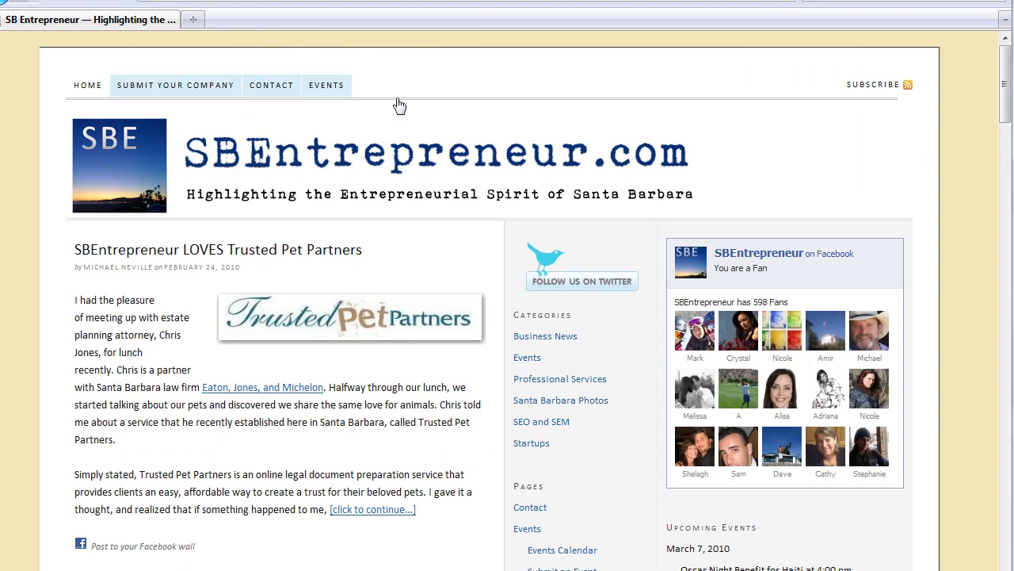
{"action": "key", "text": "ctrl+l"}
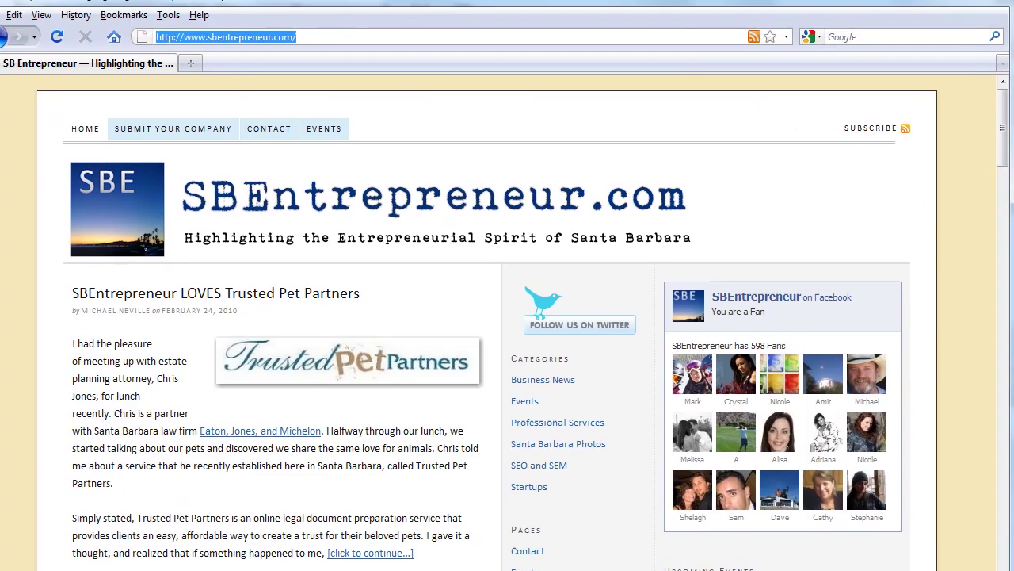
{"action": "left_click", "coordinate": [310, 36]}
{"action": "left_click_drag", "start_coordinate": [291, 39], "coordinate": [153, 39]}
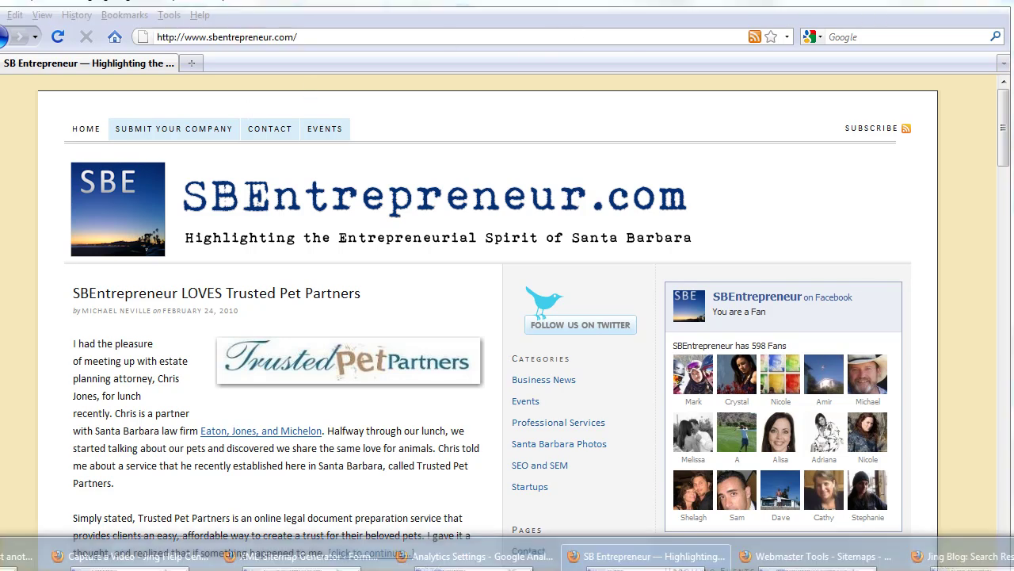
- Switch to The Zamzow Zone blog, visit The Zamzow Group main site and return, comparing the main address with the blog's subdirectory
{"action": "left_click", "coordinate": [127, 550]}
{"action": "left_click", "coordinate": [16, 550]}
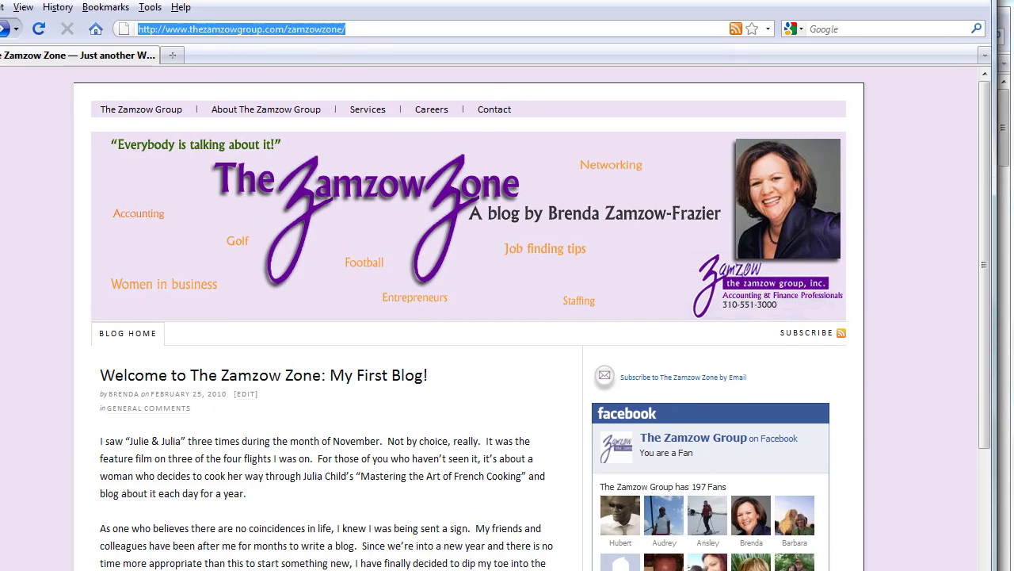
{"action": "left_click", "coordinate": [139, 111]}
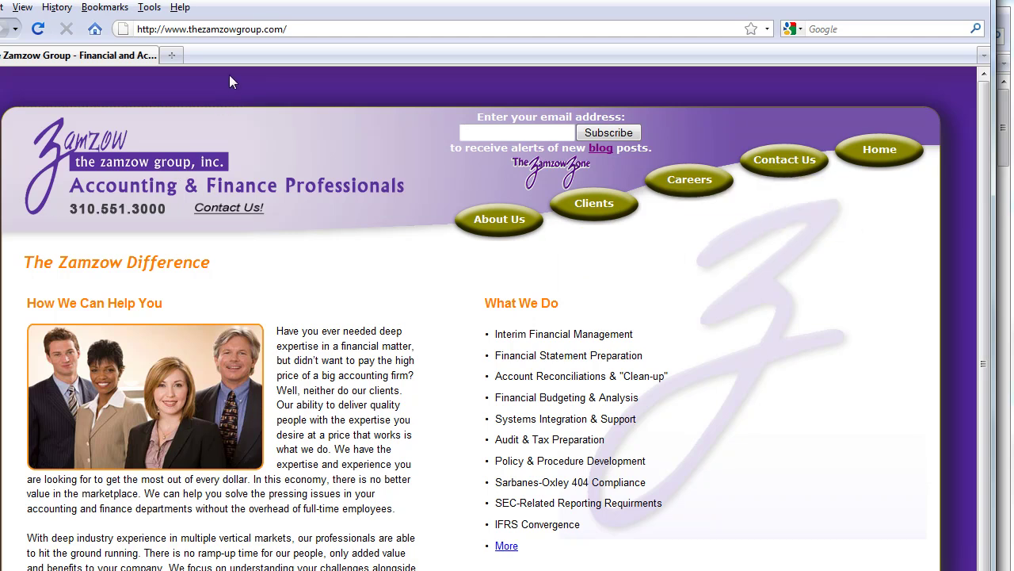
{"action": "key", "text": "alt+Left"}
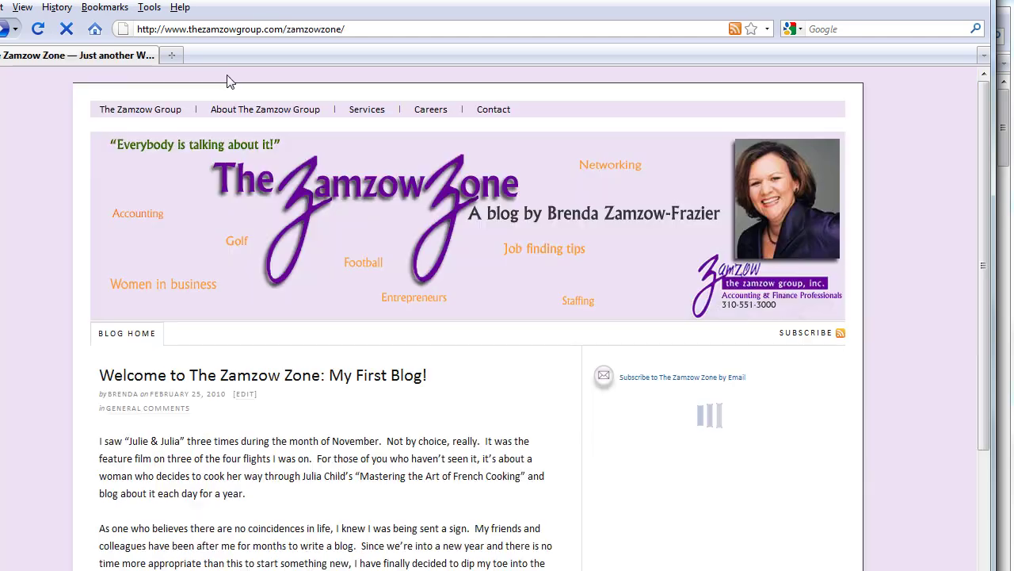
{"action": "left_click_drag", "start_coordinate": [344, 30], "coordinate": [287, 30]}
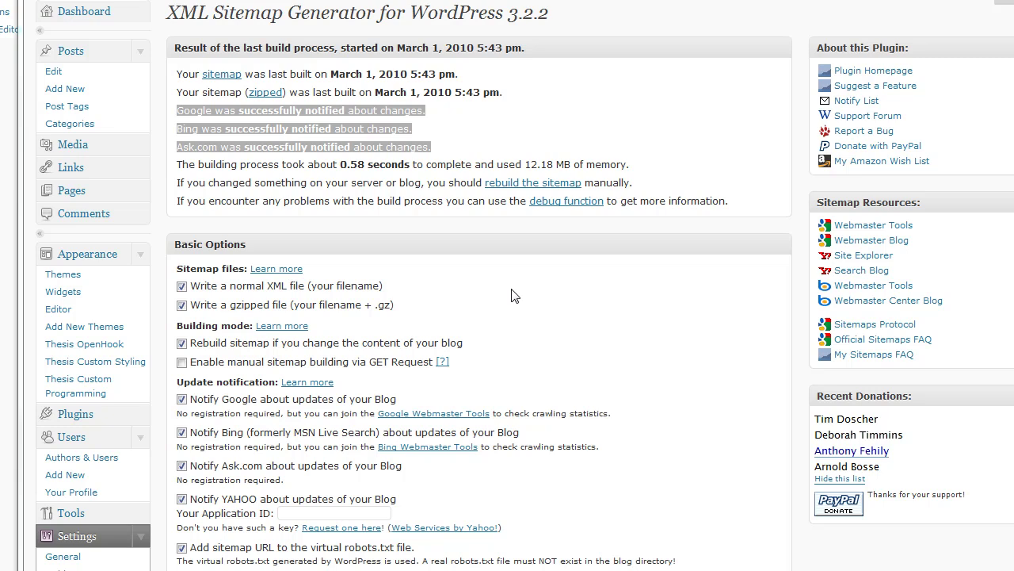
- Return to the XML-Sitemap settings and read the Additional pages note on blogs in a subdirectory and the sitemap's root location
{"action": "left_click", "coordinate": [511, 295]}
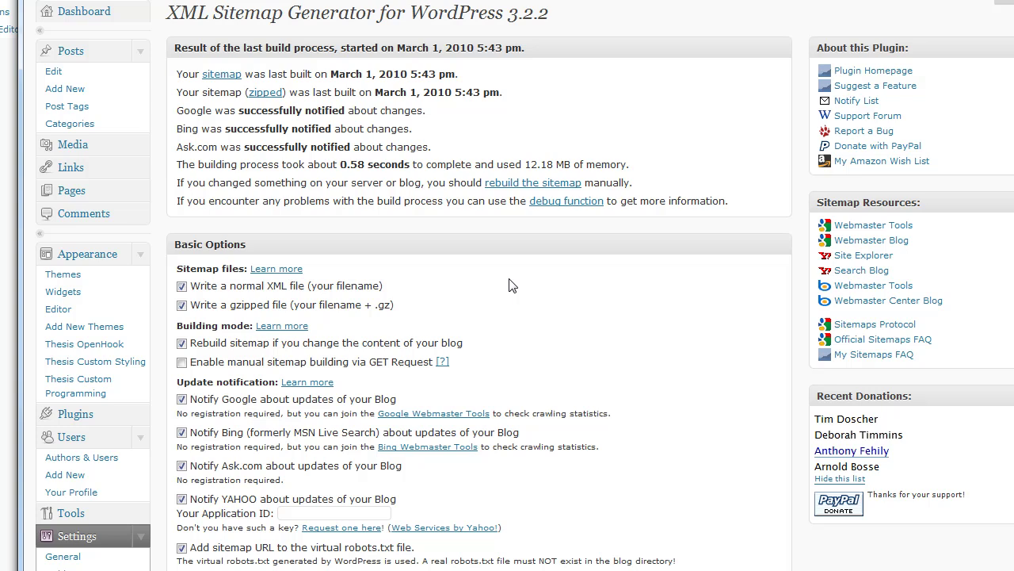
{"action": "scroll", "coordinate": [511, 289], "scroll_direction": "down", "scroll_amount": 4}
{"action": "scroll", "coordinate": [511, 285], "scroll_direction": "down", "scroll_amount": 7}
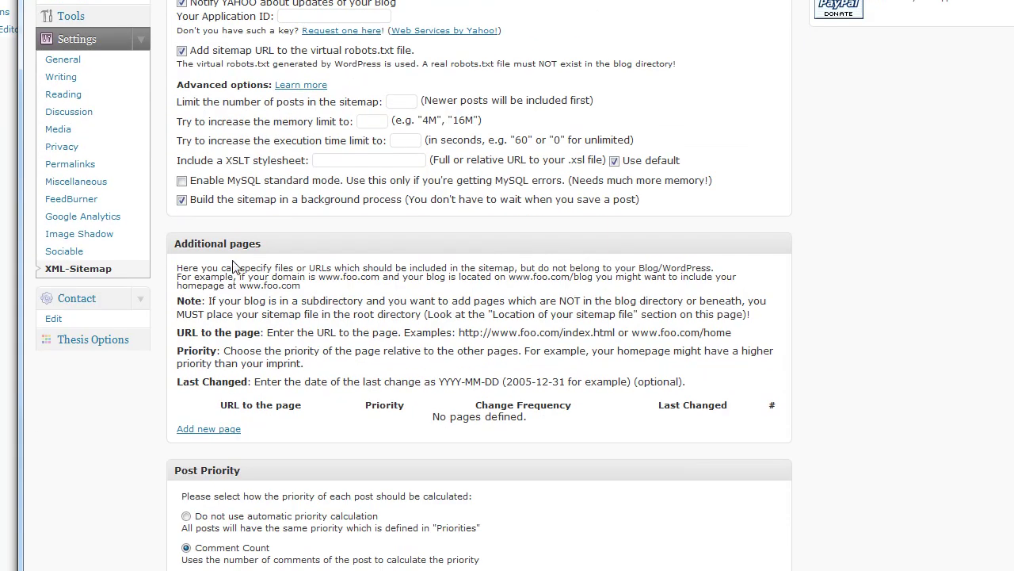
{"action": "left_click_drag", "start_coordinate": [208, 301], "coordinate": [490, 305]}
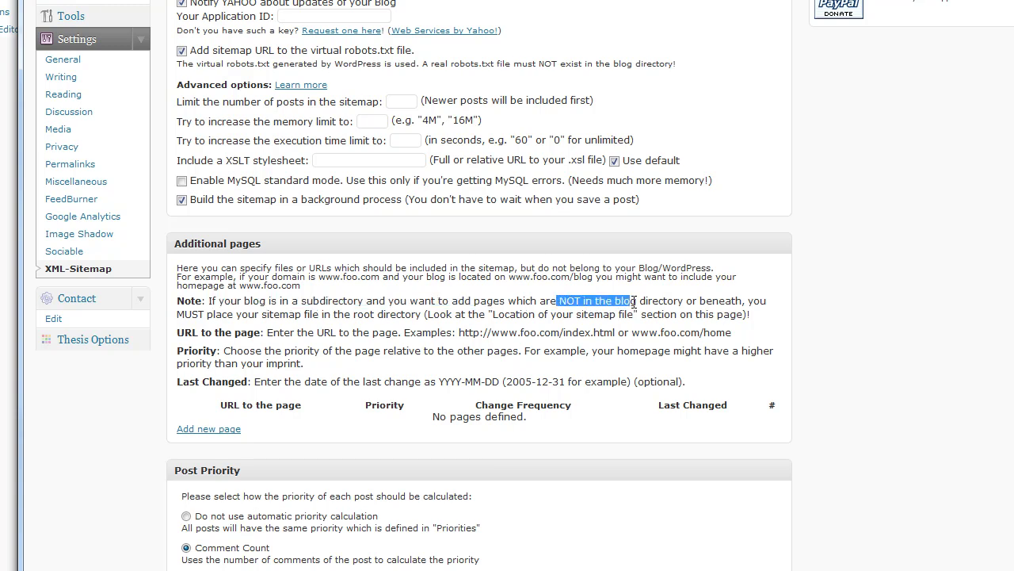
{"action": "left_click_drag", "start_coordinate": [634, 302], "coordinate": [686, 301]}
{"action": "left_click_drag", "start_coordinate": [183, 315], "coordinate": [421, 318]}
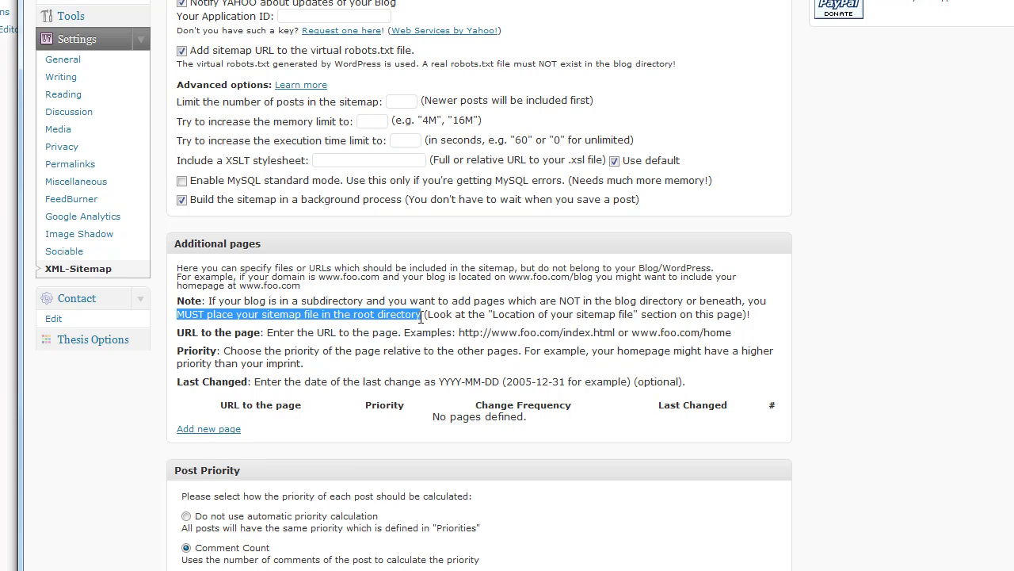
- Switch the sitemap file location to automatic detection and examine the subdirectory part of the detected path
{"action": "scroll", "coordinate": [412, 320], "scroll_direction": "down", "scroll_amount": 6}
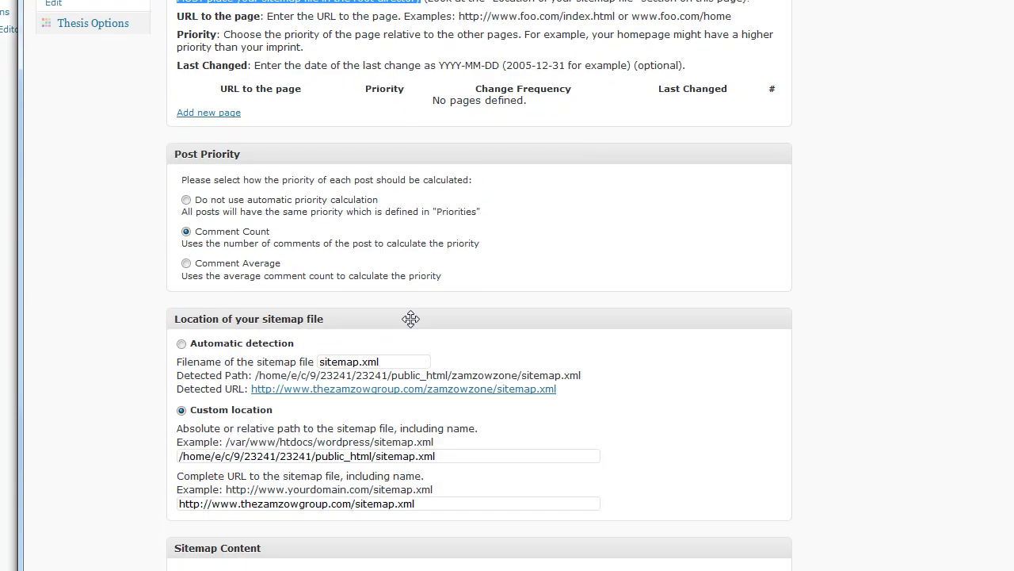
{"action": "scroll", "coordinate": [411, 319], "scroll_direction": "down", "scroll_amount": 1}
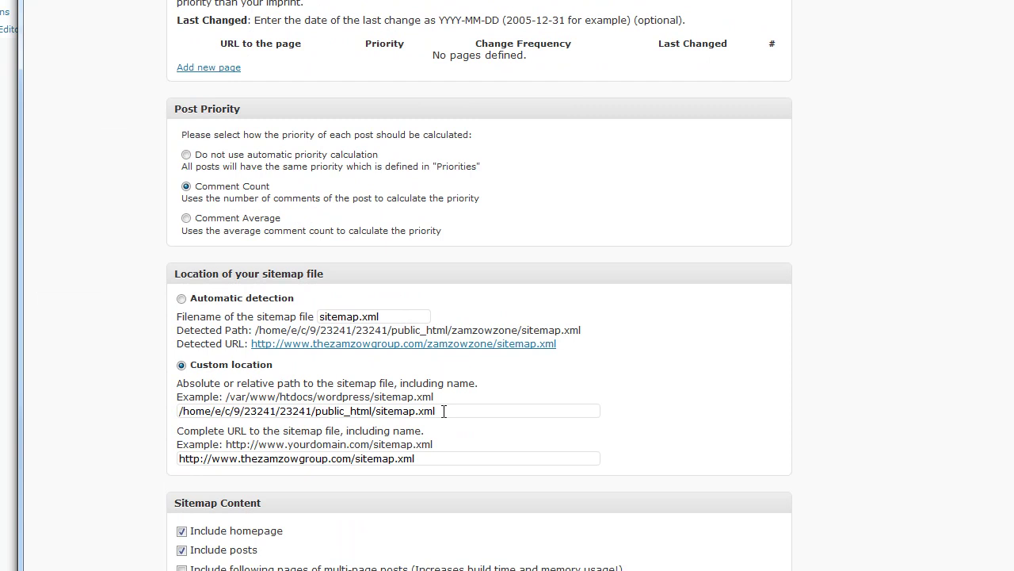
{"action": "left_click", "coordinate": [181, 298]}
{"action": "left_click_drag", "start_coordinate": [449, 329], "coordinate": [580, 330]}
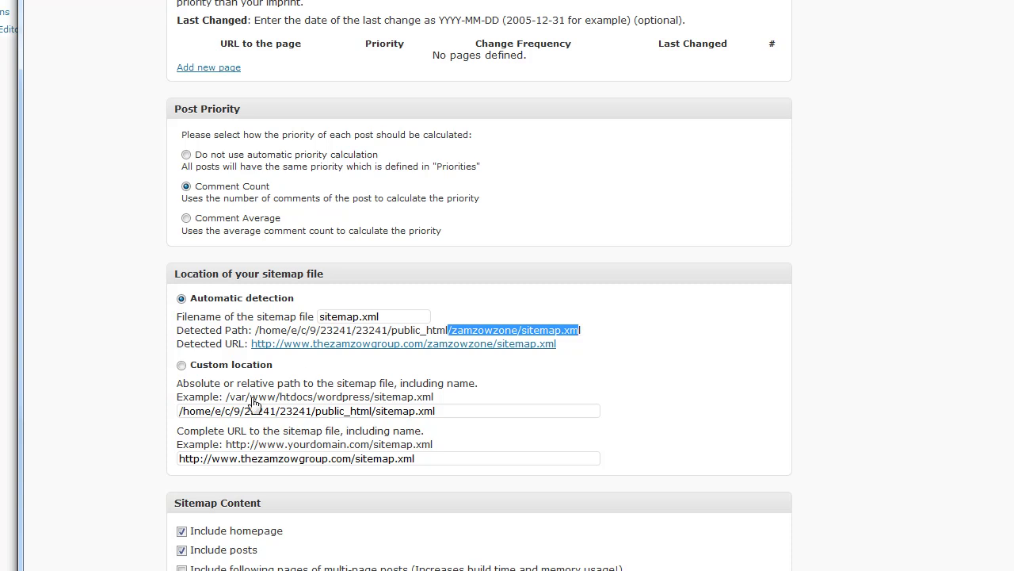
{"action": "scroll", "coordinate": [252, 404], "scroll_direction": "down", "scroll_amount": 1}
{"action": "scroll", "coordinate": [252, 404], "scroll_direction": "up", "scroll_amount": 5}
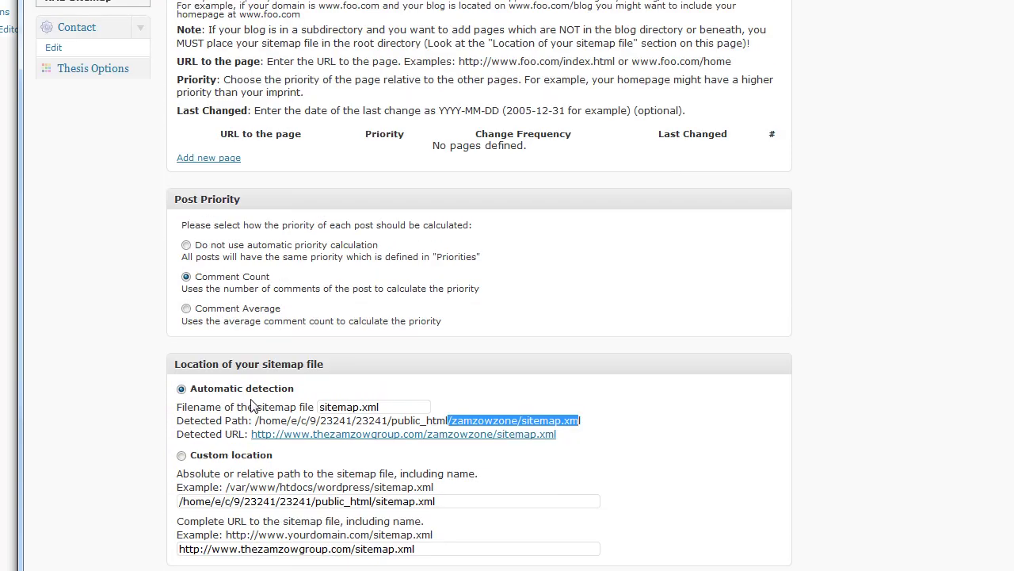
{"action": "scroll", "coordinate": [252, 405], "scroll_direction": "up", "scroll_amount": 1}
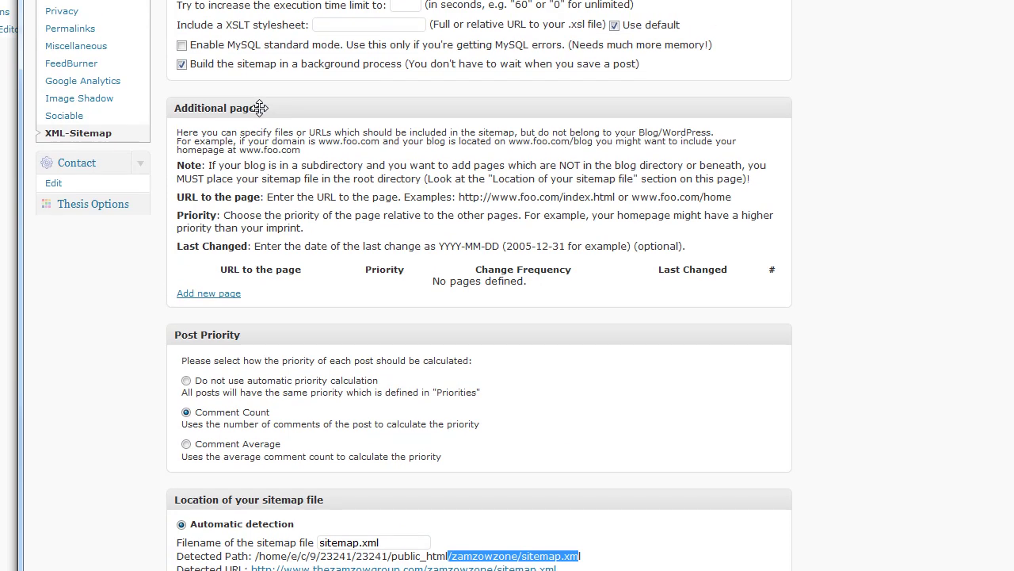
- Switch to the FTP client and look at sitemap.xml.gz and sitemap.xml in the remote zamzowzone folder
{"action": "key", "text": "alt+Tab"}
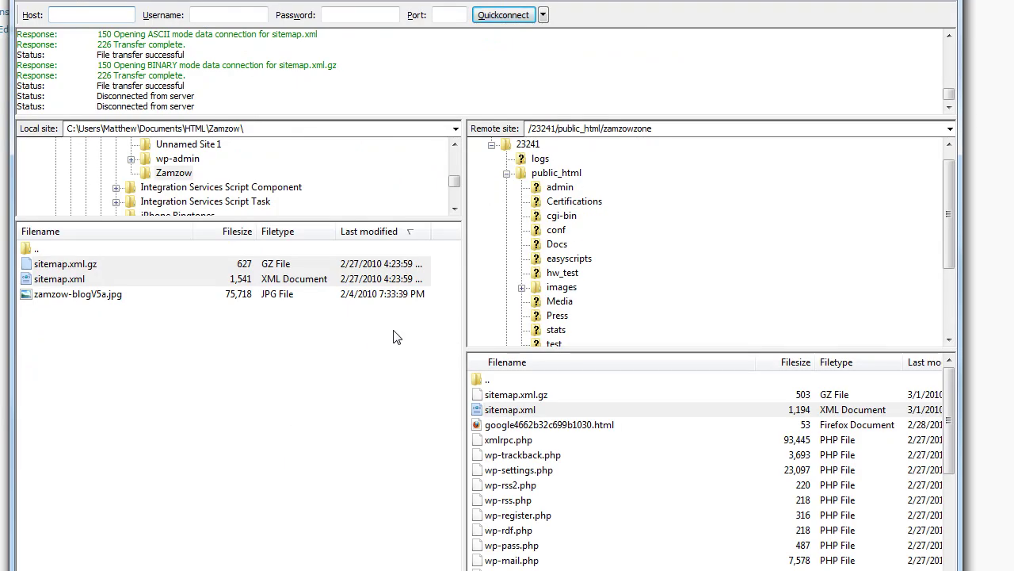
{"action": "left_click", "coordinate": [564, 289]}
{"action": "scroll", "coordinate": [567, 294], "scroll_direction": "down", "scroll_amount": 3}
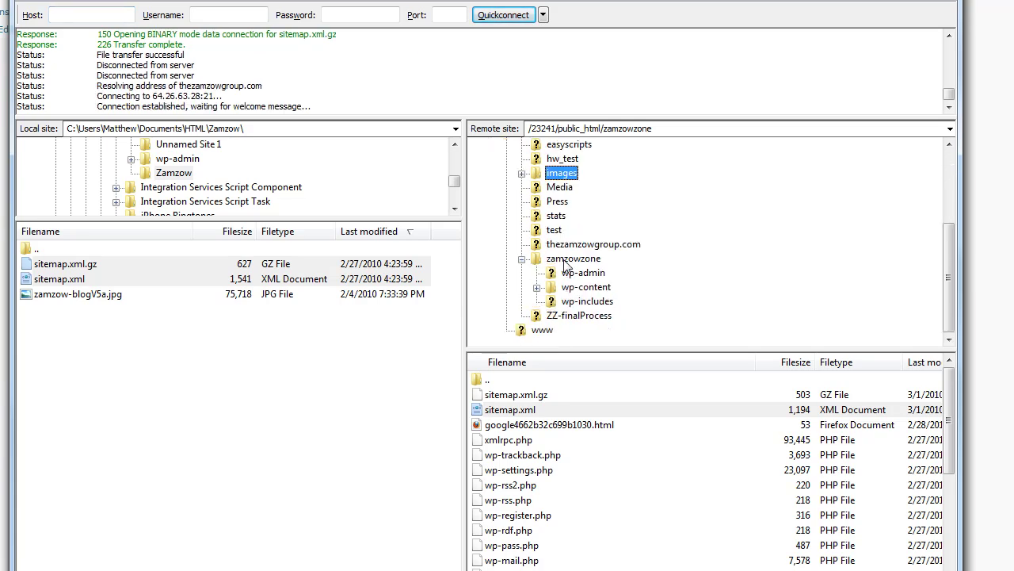
{"action": "left_click", "coordinate": [569, 262]}
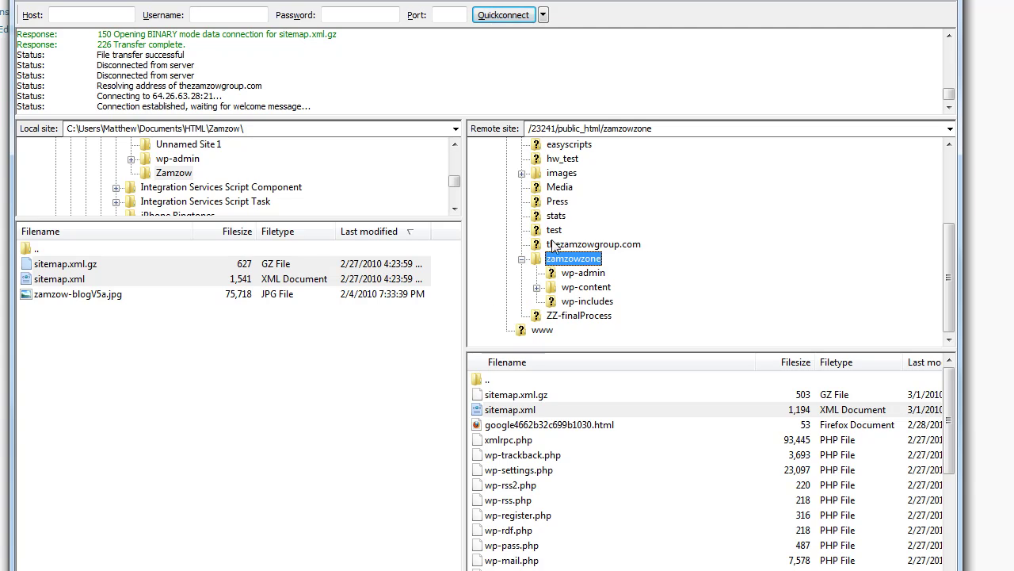
{"action": "left_click", "coordinate": [520, 396]}
{"action": "left_click", "coordinate": [522, 409]}
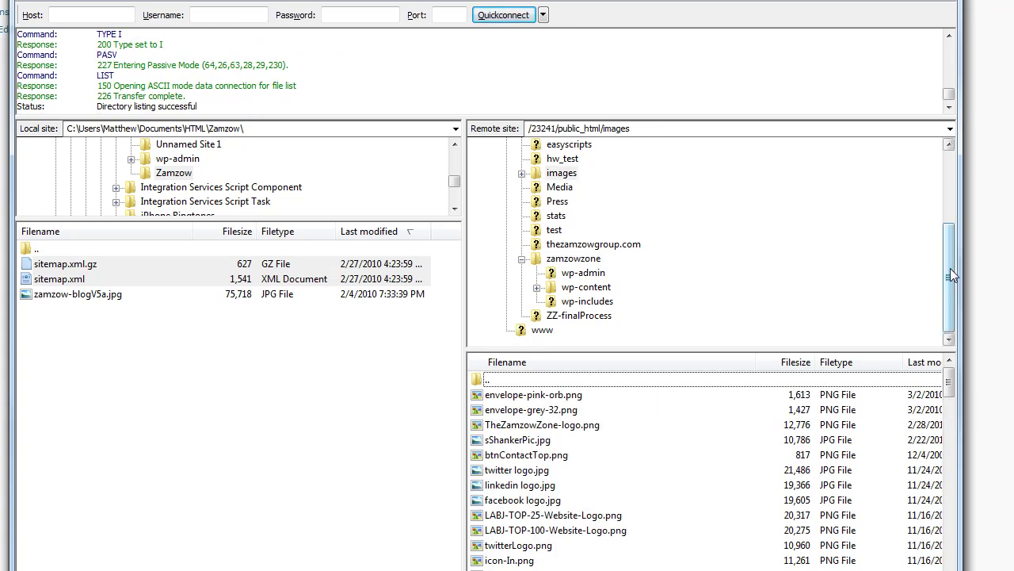
- Open the remote public_html folder and locate its sitemap.xml.gz and sitemap.xml files
{"action": "left_click_drag", "start_coordinate": [950, 268], "coordinate": [945, 206]}
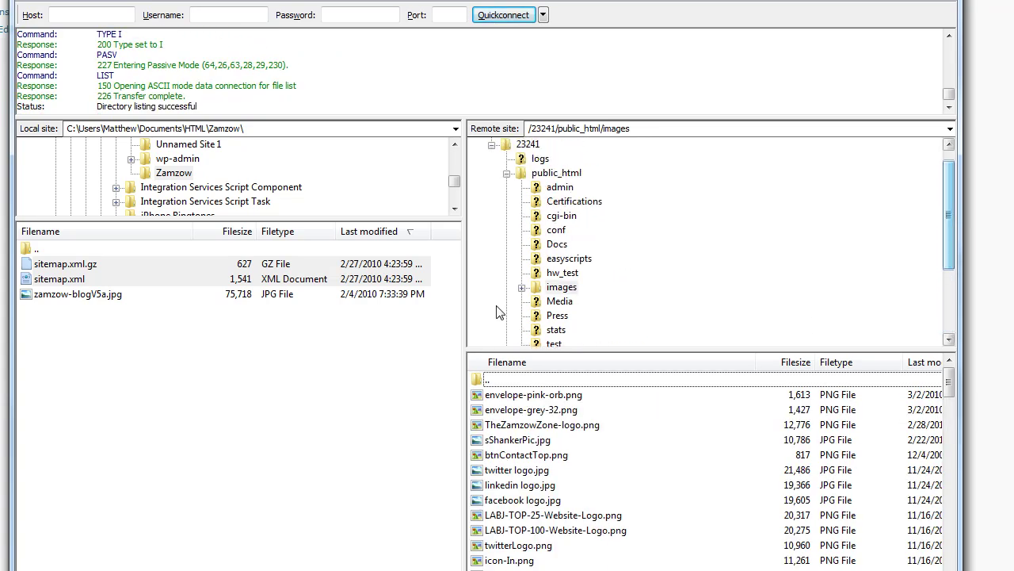
{"action": "left_click", "coordinate": [562, 174]}
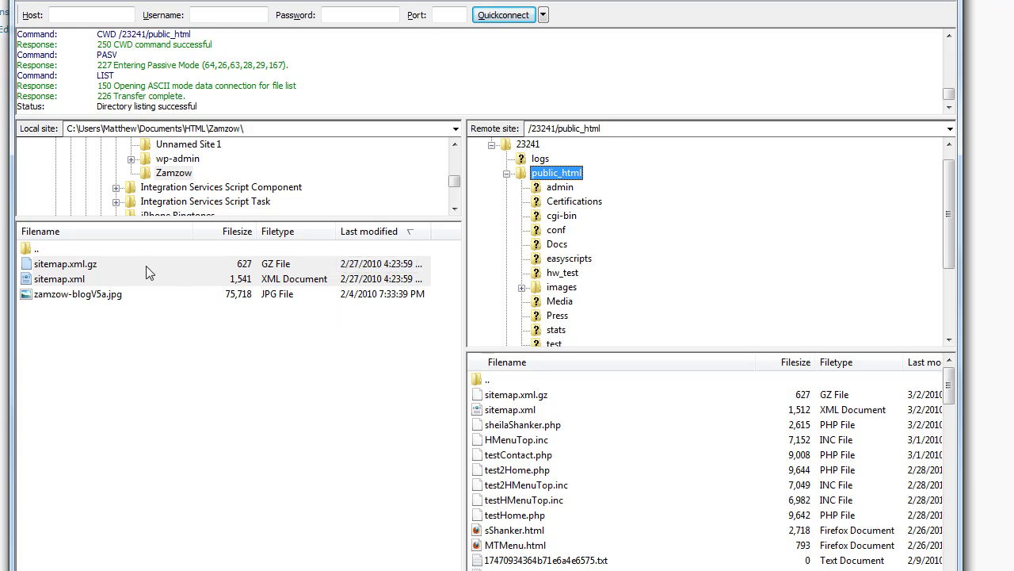
{"action": "left_click", "coordinate": [508, 396]}
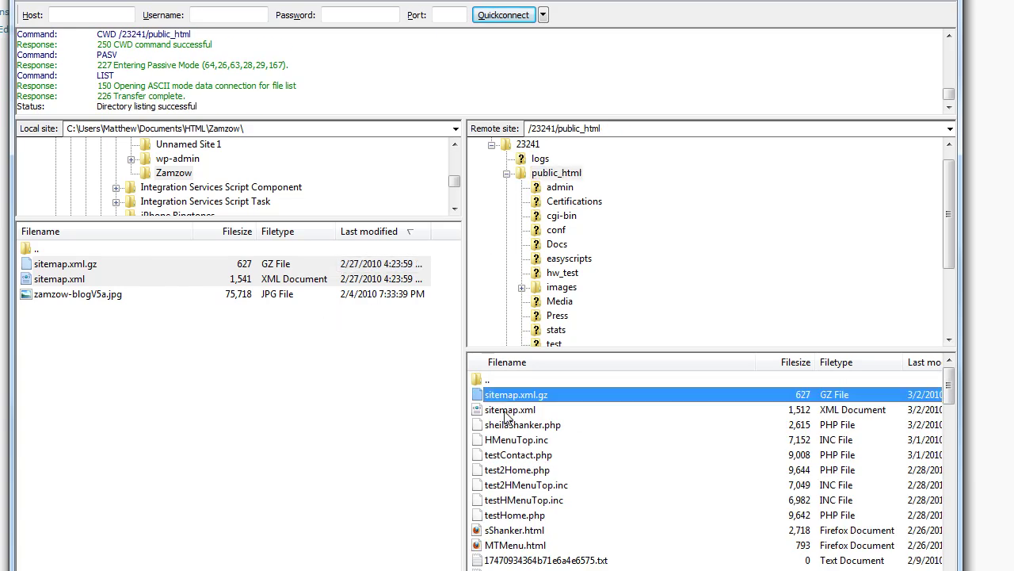
{"action": "left_click", "coordinate": [506, 414]}
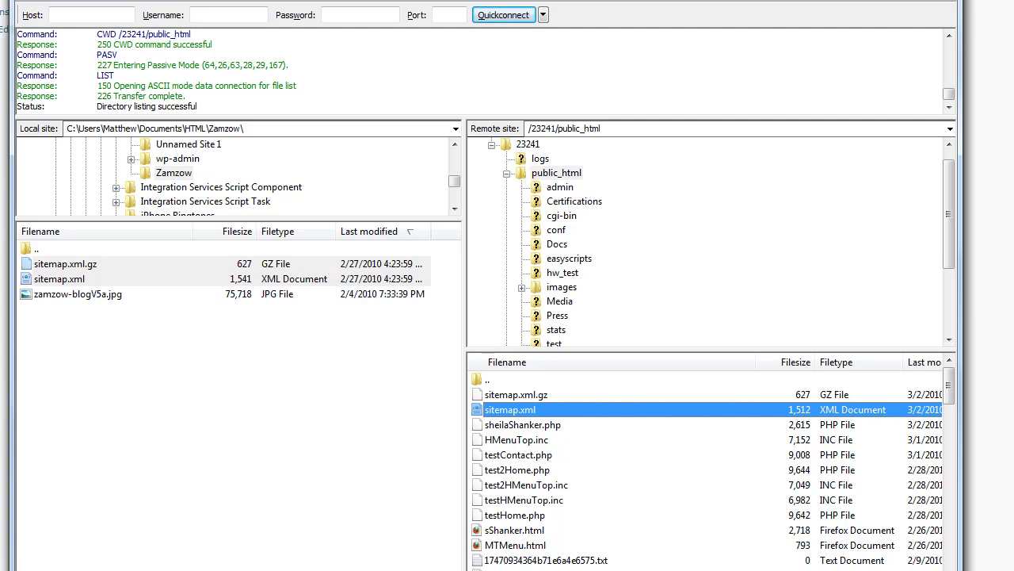
- Return to the XML-Sitemap settings, set the sitemap file location to Custom location and select sitemap.xml in the absolute path
{"action": "key", "text": "alt+Tab"}
{"action": "scroll", "coordinate": [609, 417], "scroll_direction": "down", "scroll_amount": 4}
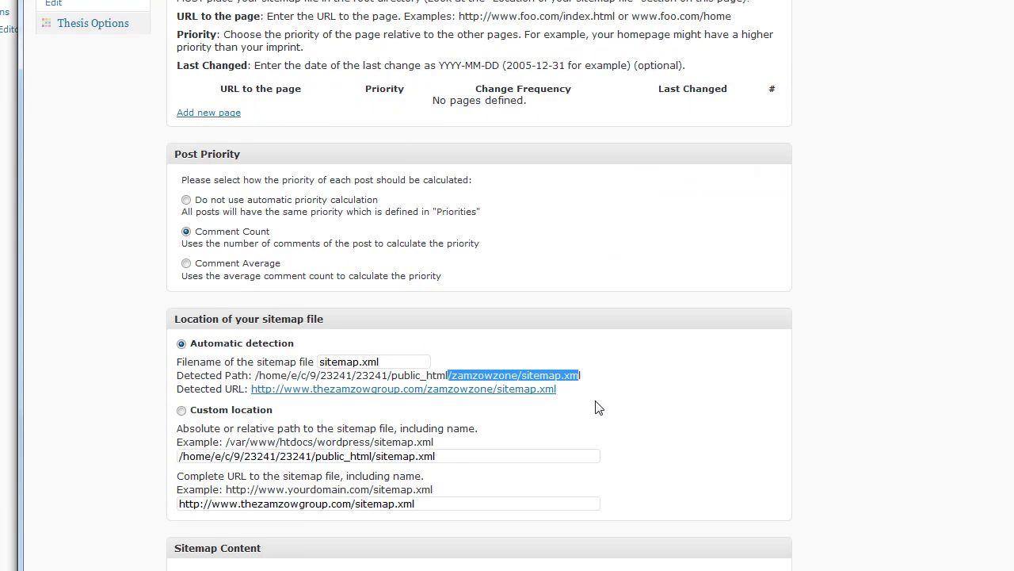
{"action": "scroll", "coordinate": [599, 407], "scroll_direction": "down", "scroll_amount": 1}
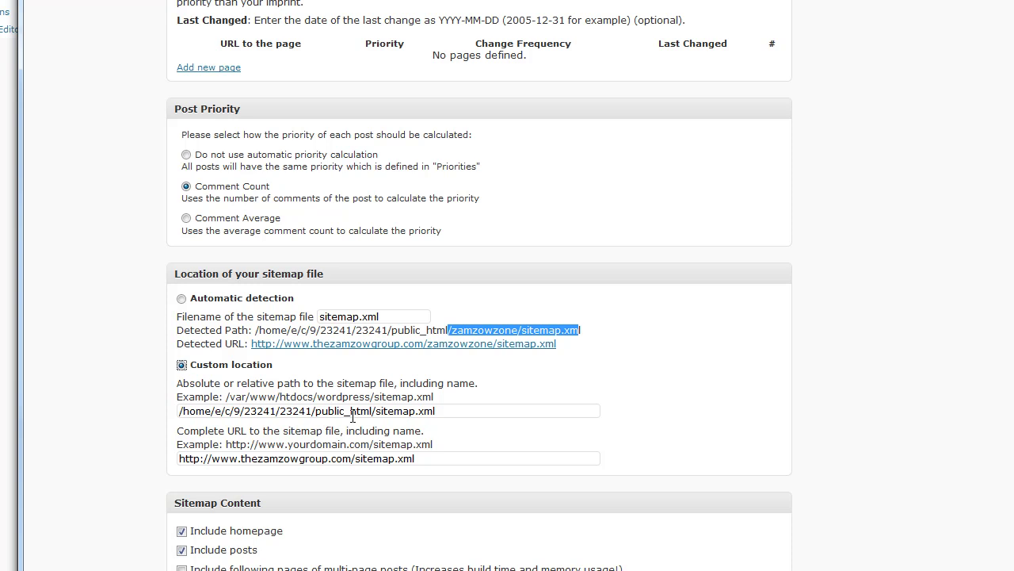
{"action": "left_click", "coordinate": [382, 412]}
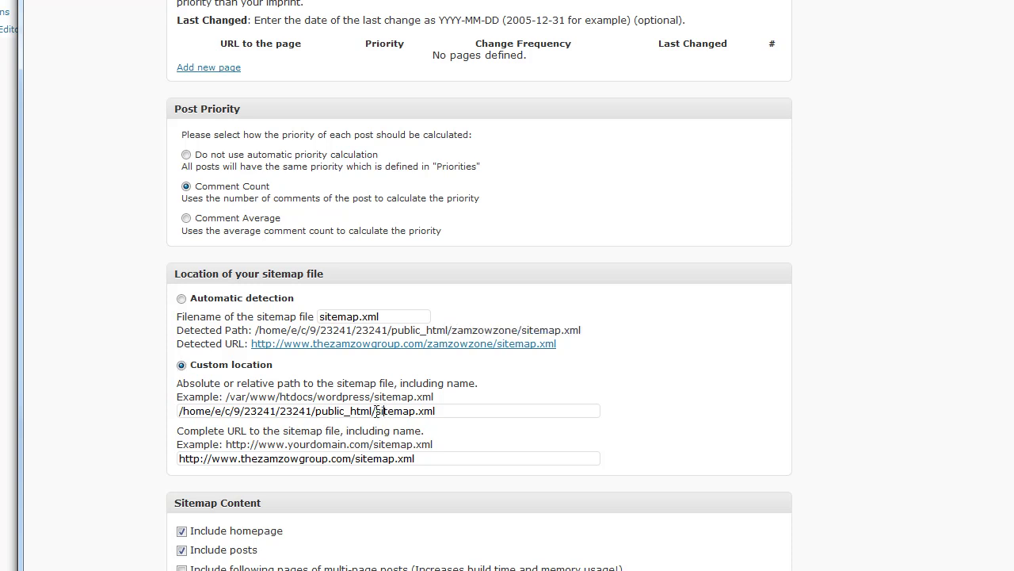
{"action": "left_click_drag", "start_coordinate": [376, 410], "coordinate": [436, 413]}
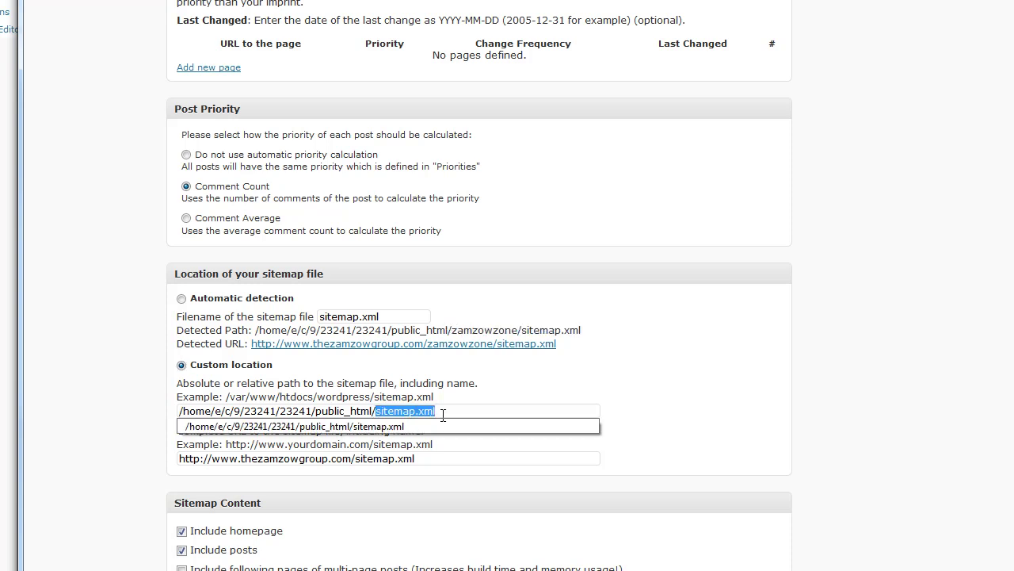
- Set the custom sitemap file path to the suggested sitemap.xml directly inside public_html
{"action": "left_click", "coordinate": [378, 410]}
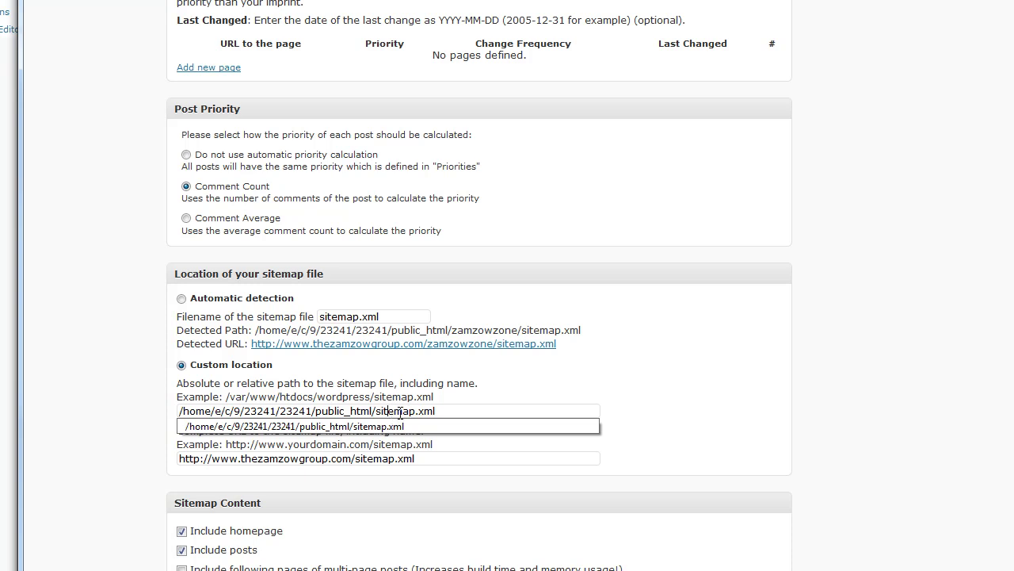
{"action": "left_click", "coordinate": [426, 428]}
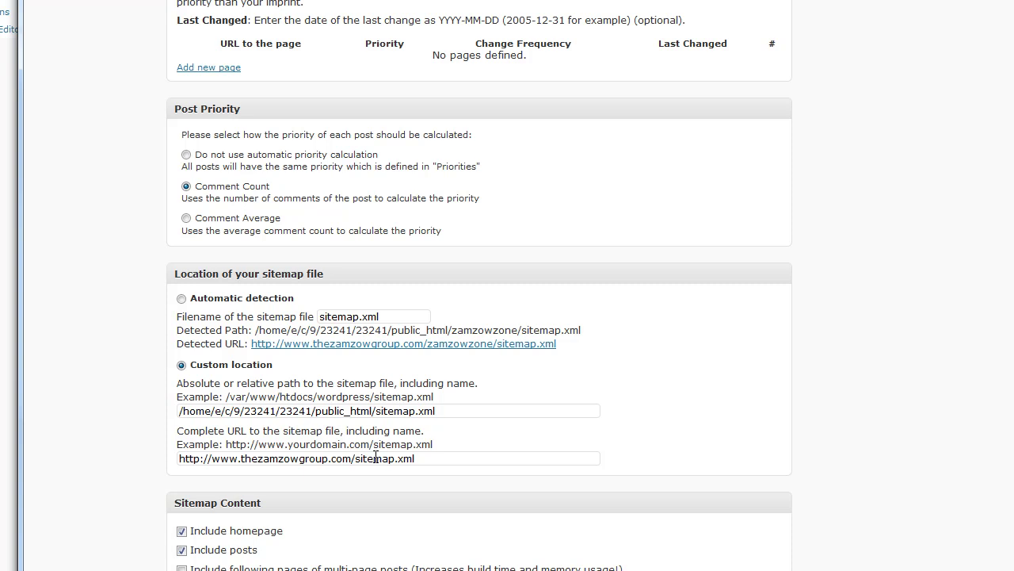
- Add three blank entries under Additional pages, consulting the formationsolutions.com sitemap settings for examples of listed page URLs
{"action": "scroll", "coordinate": [381, 458], "scroll_direction": "up", "scroll_amount": 5}
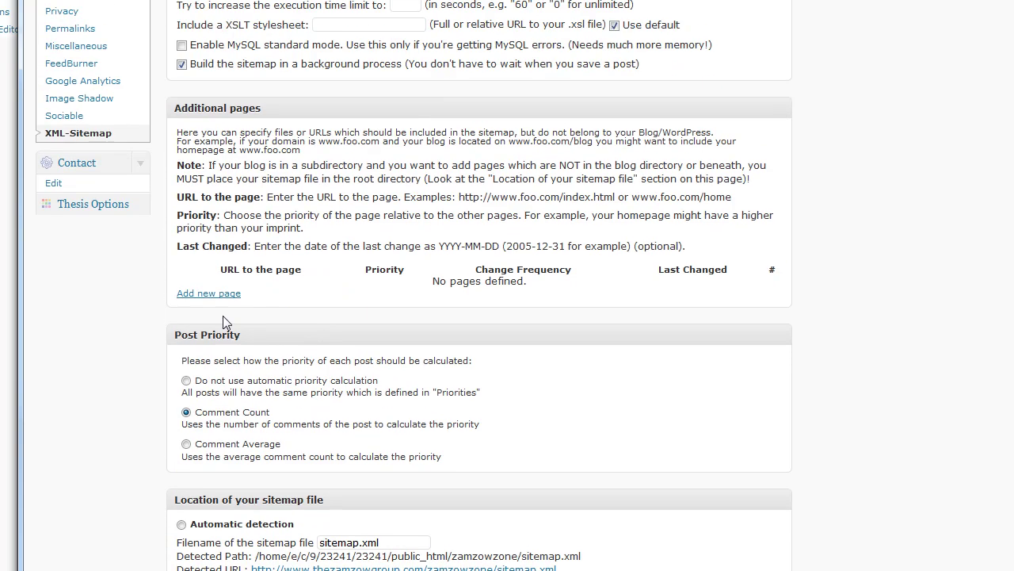
{"action": "left_click", "coordinate": [217, 295]}
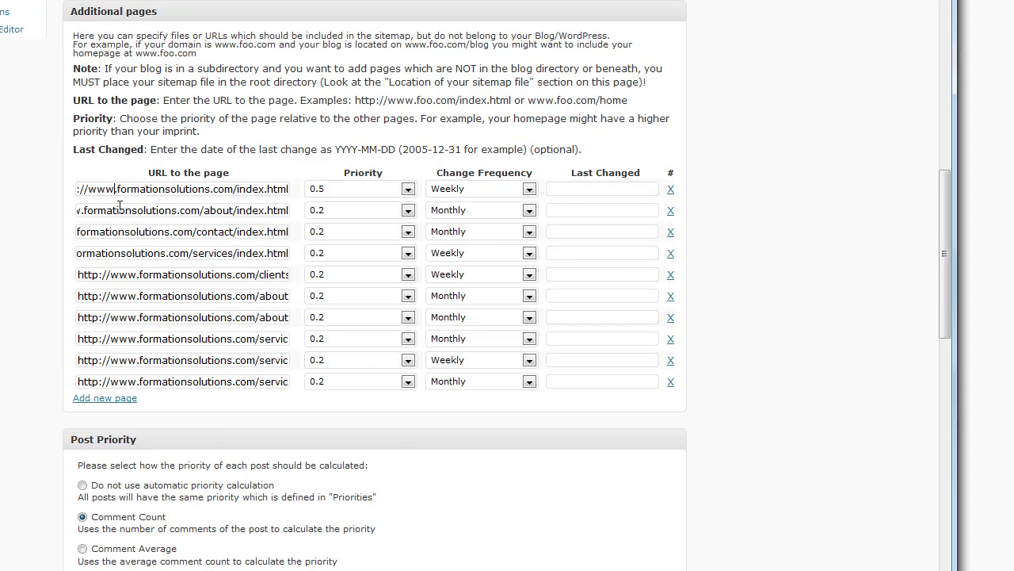
{"action": "left_click_drag", "start_coordinate": [117, 210], "coordinate": [256, 226]}
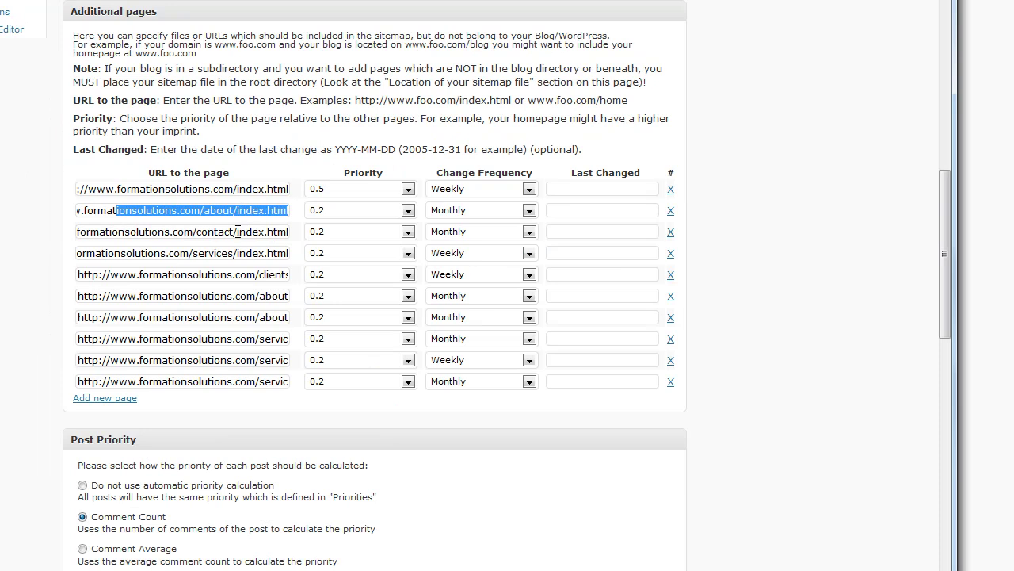
{"action": "left_click_drag", "start_coordinate": [183, 231], "coordinate": [295, 266]}
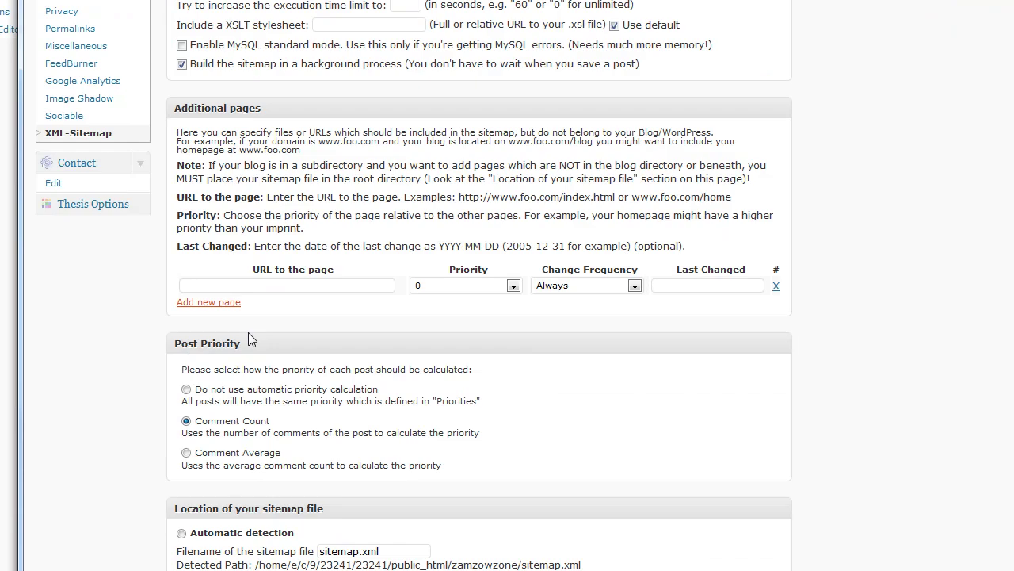
{"action": "left_click", "coordinate": [217, 303]}
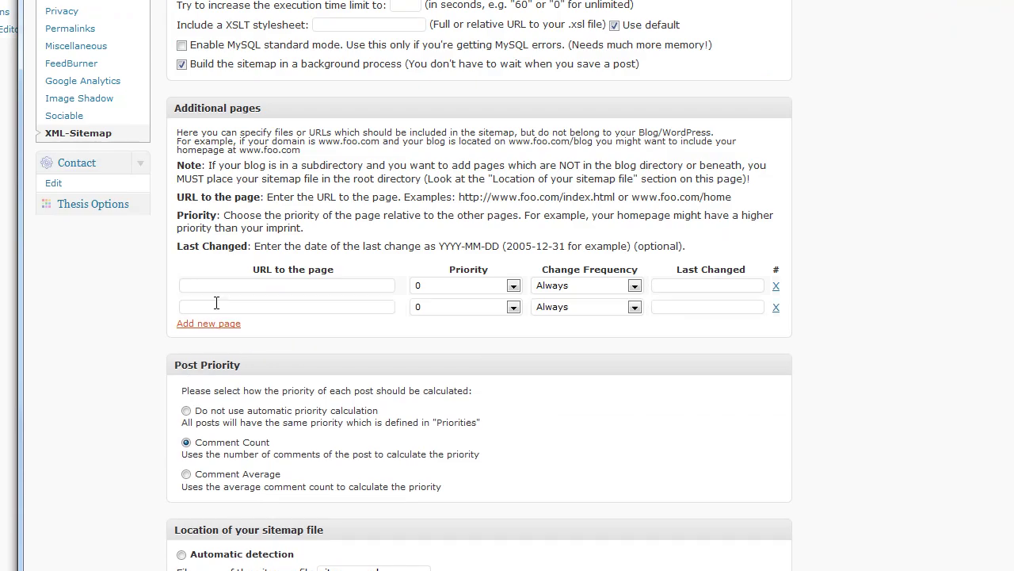
{"action": "left_click", "coordinate": [219, 323]}
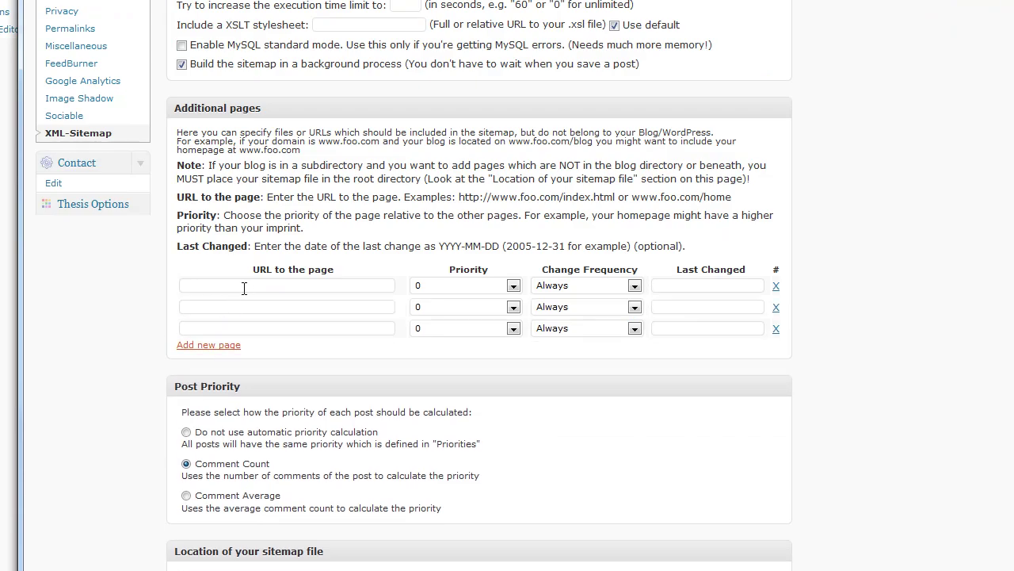